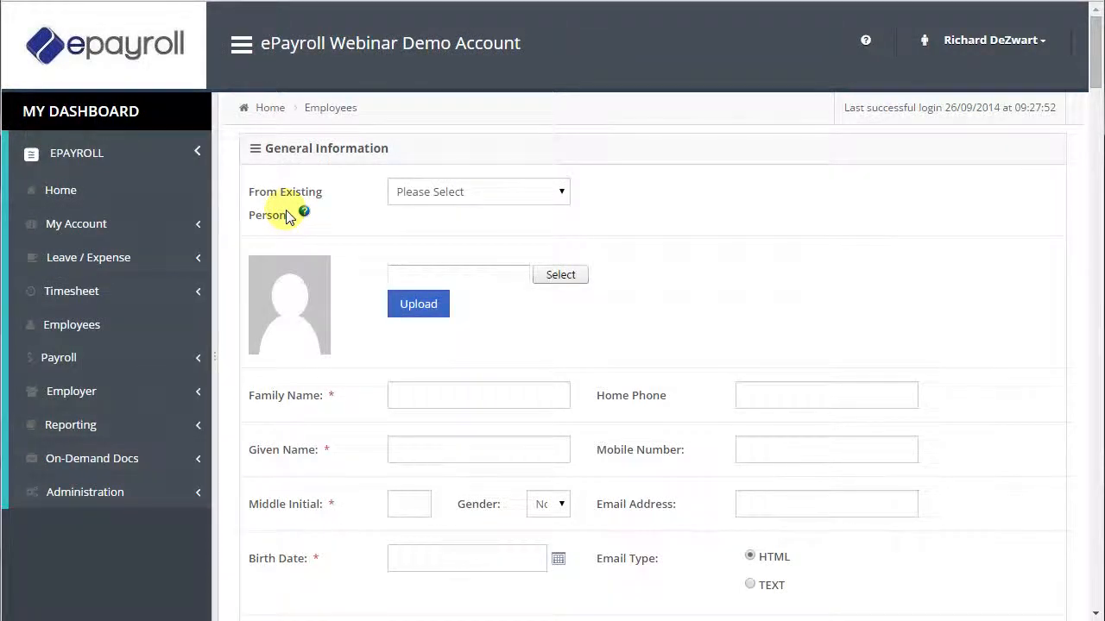
Set the new employee's State Employed to SA in the general information.
{"action": "scroll", "coordinate": [593, 314], "scroll_direction": "down", "scroll_amount": 3}
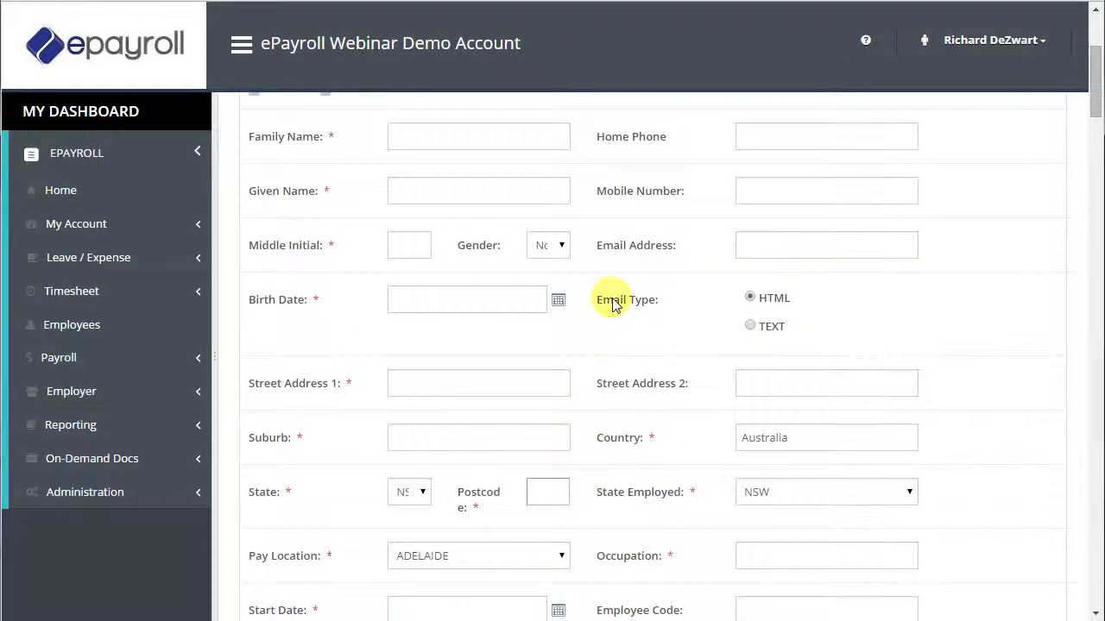
{"action": "left_click", "coordinate": [751, 245]}
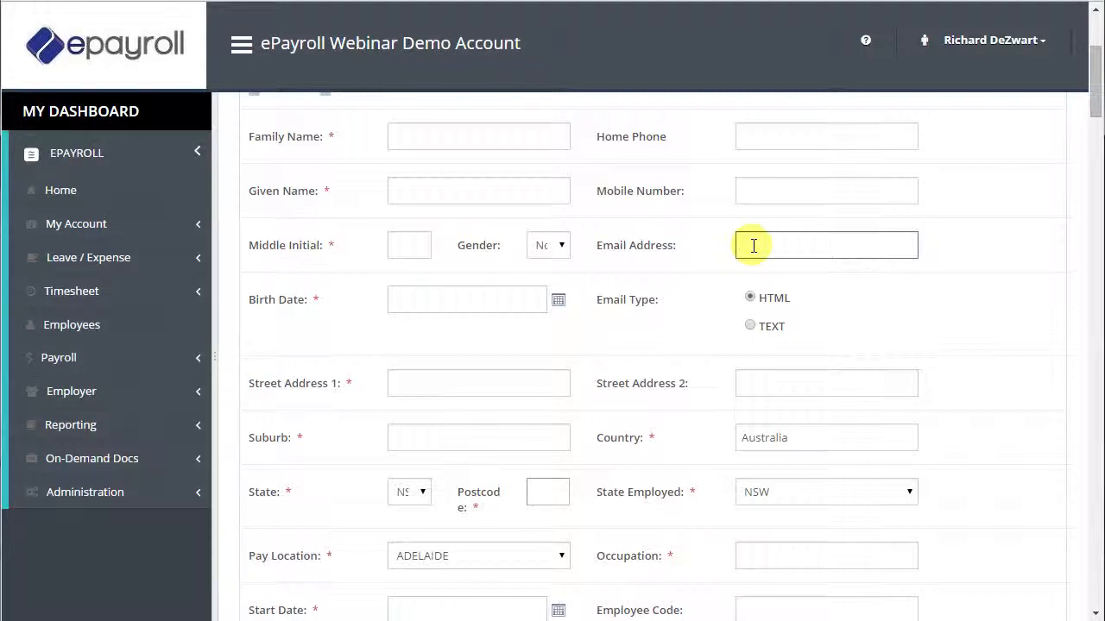
{"action": "left_click", "coordinate": [750, 491]}
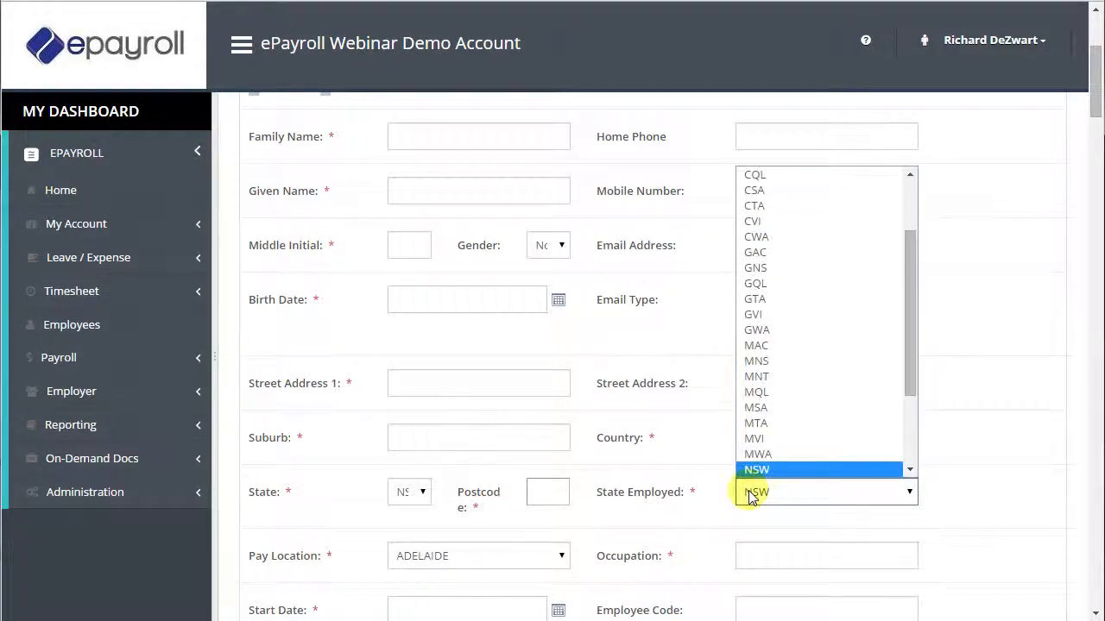
{"action": "scroll", "coordinate": [787, 414], "scroll_direction": "down", "scroll_amount": 3}
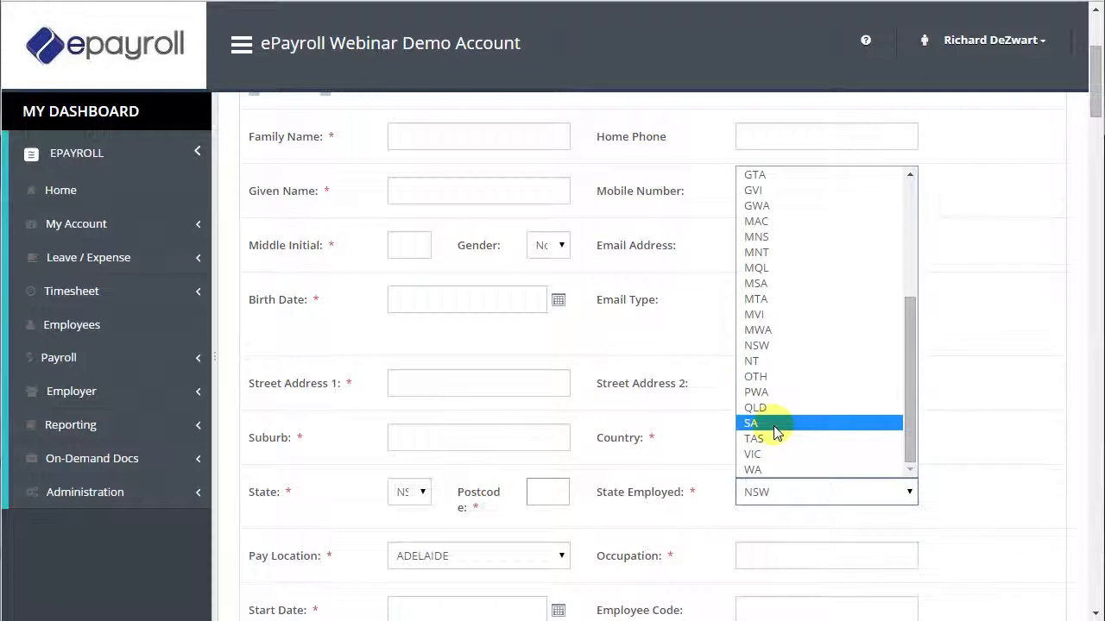
{"action": "left_click", "coordinate": [786, 420]}
Set the employee's start date to 5/09/2014.
{"action": "scroll", "coordinate": [691, 442], "scroll_direction": "down", "scroll_amount": 2}
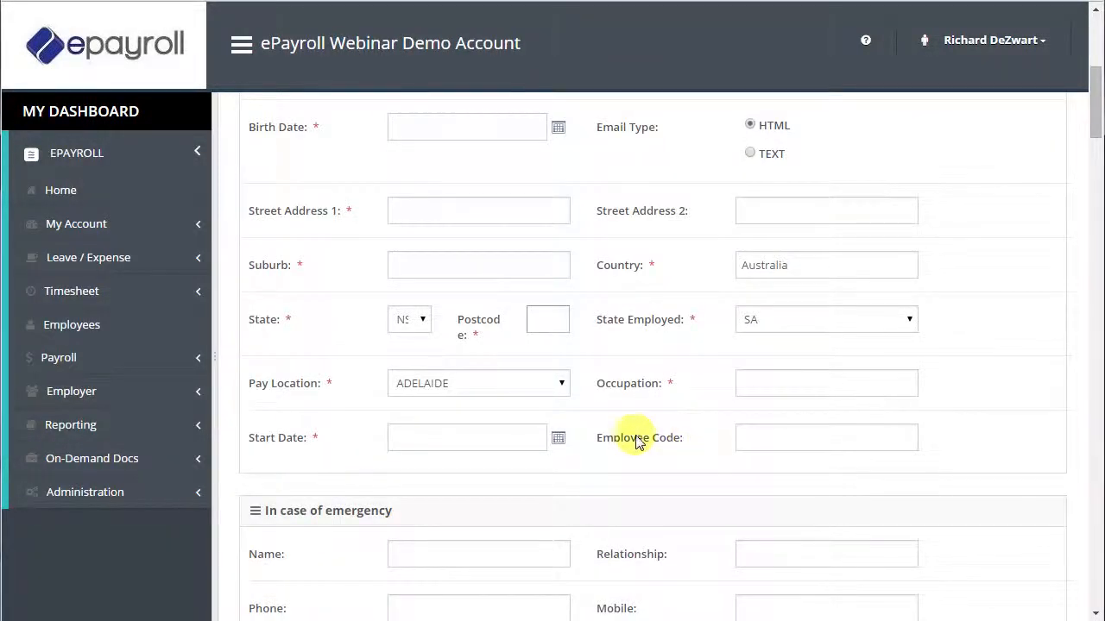
{"action": "left_click", "coordinate": [557, 438]}
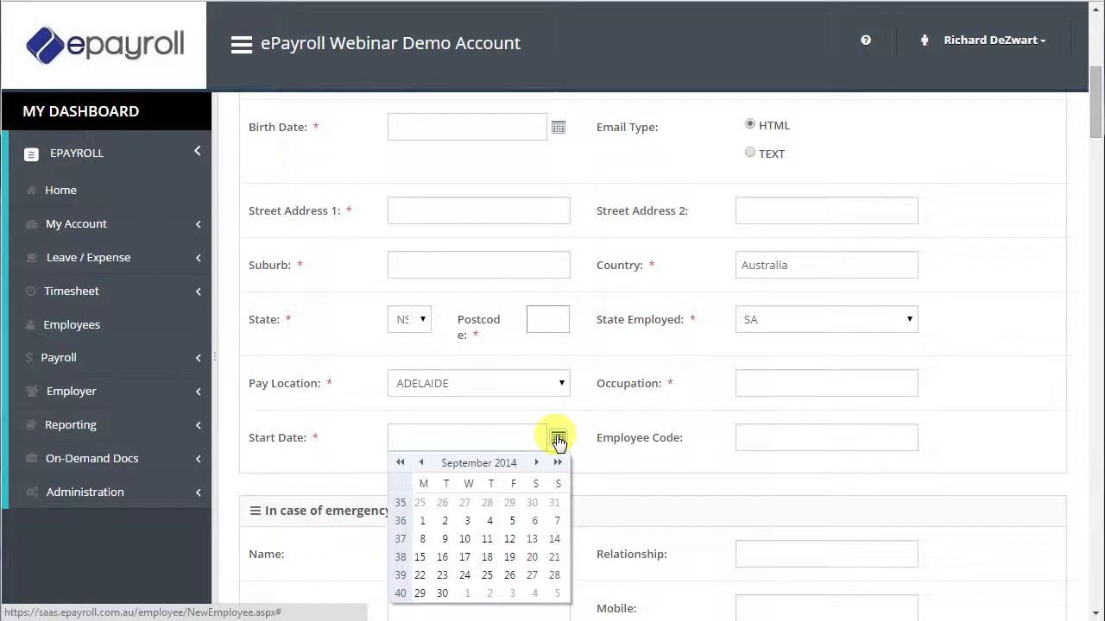
{"action": "left_click", "coordinate": [511, 519]}
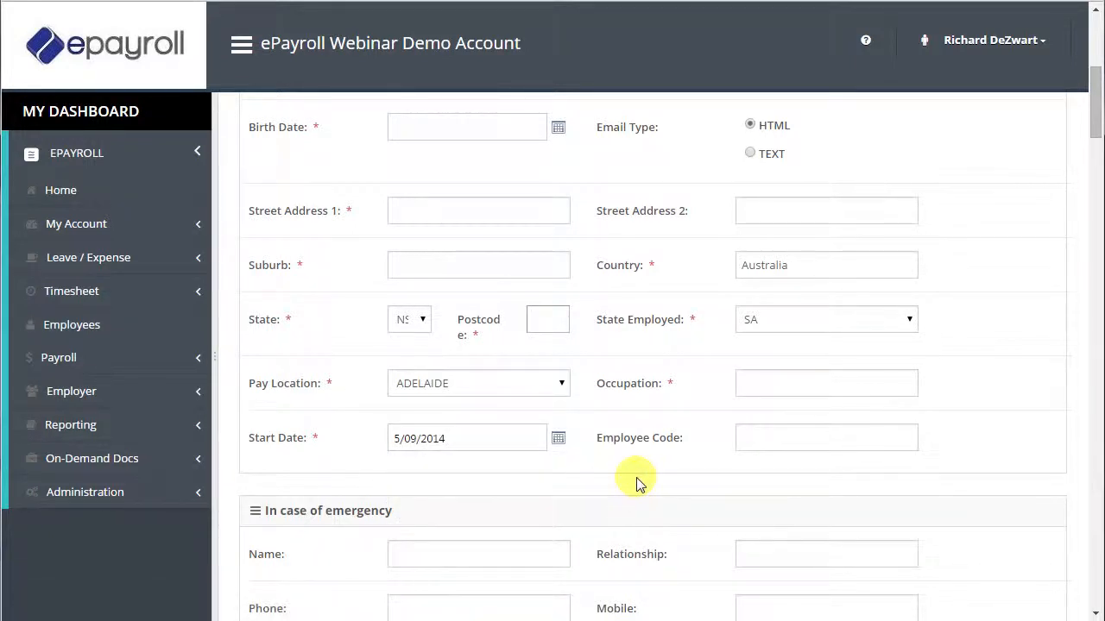
{"action": "scroll", "coordinate": [636, 483], "scroll_direction": "down", "scroll_amount": 3}
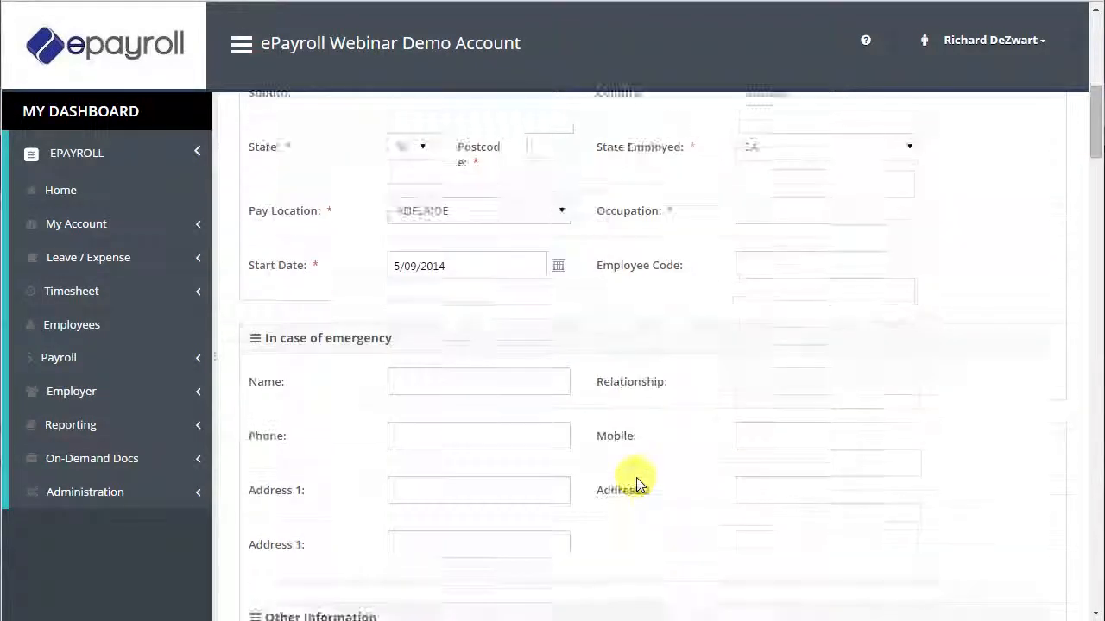
{"action": "scroll", "coordinate": [636, 480], "scroll_direction": "down", "scroll_amount": 3}
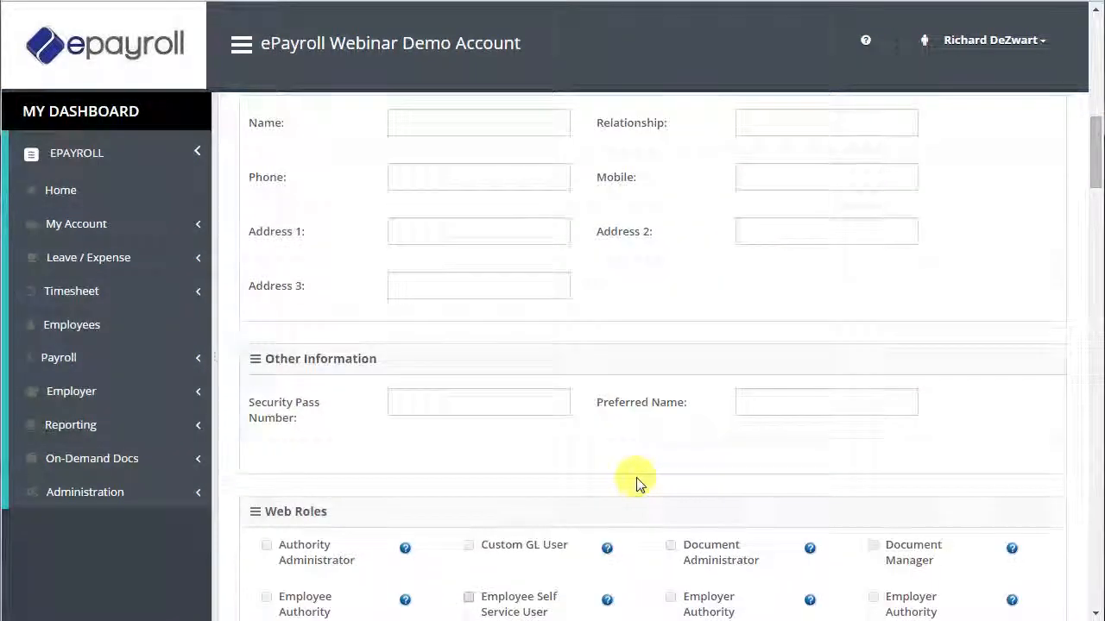
{"action": "left_click", "coordinate": [484, 316]}
{"action": "left_click", "coordinate": [809, 324]}
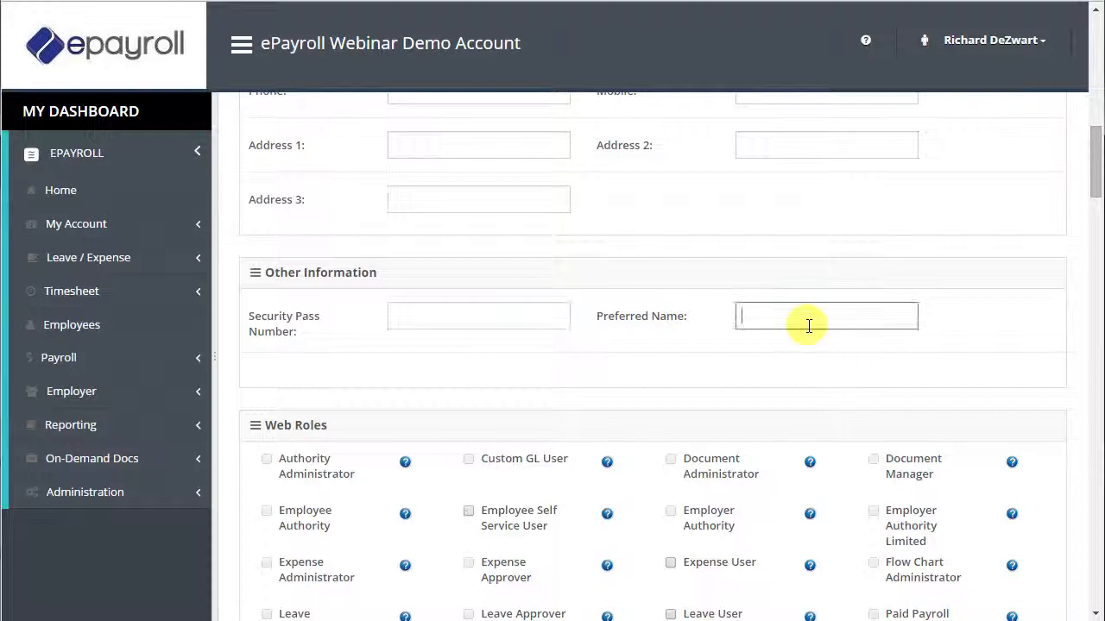
{"action": "left_click", "coordinate": [660, 384]}
Assign the Employee Self Service User, Expense User and Leave User web roles to the employee.
{"action": "scroll", "coordinate": [661, 385], "scroll_direction": "down", "scroll_amount": 2}
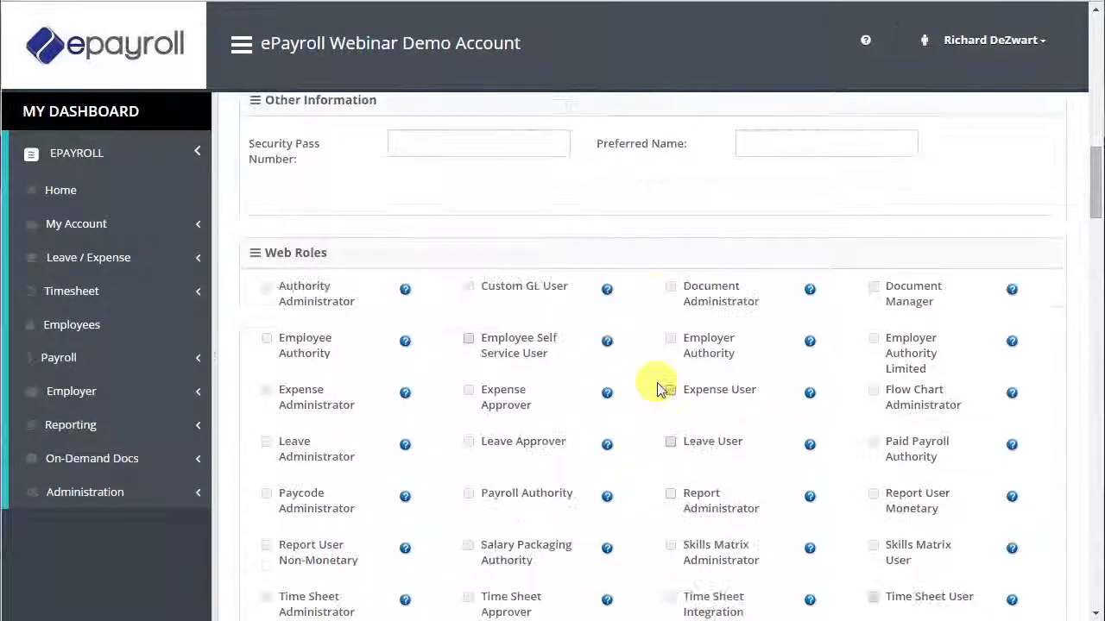
{"action": "left_click", "coordinate": [469, 339]}
{"action": "left_click", "coordinate": [670, 390]}
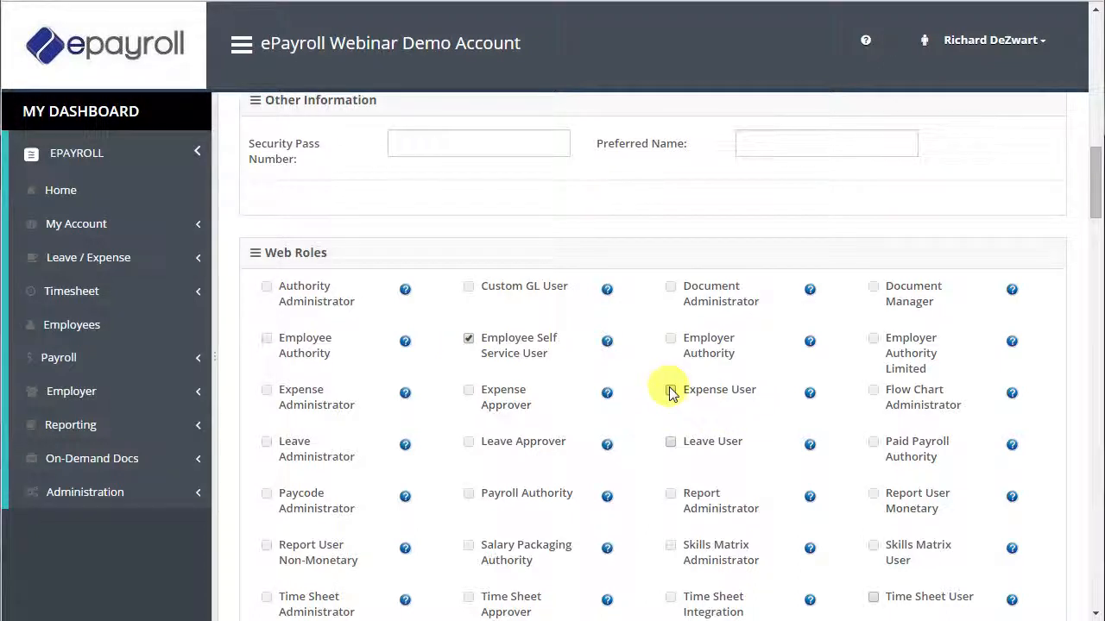
{"action": "left_click", "coordinate": [670, 443]}
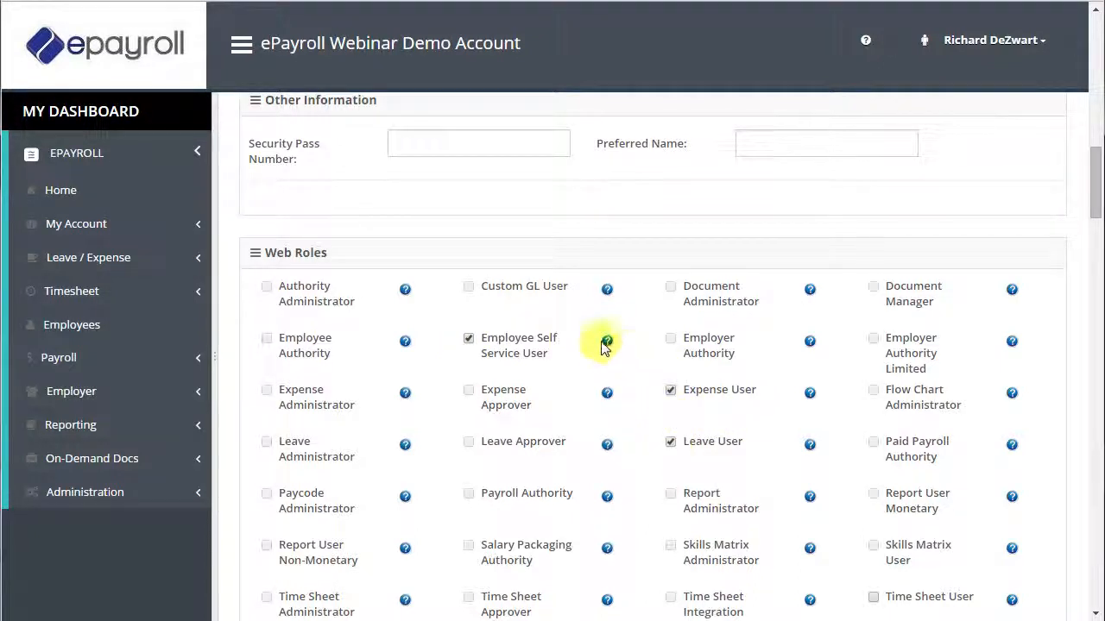
Read the help descriptions of the Employee Self Service User, Leave User and Expense User roles.
{"action": "mouse_move", "coordinate": [605, 344]}
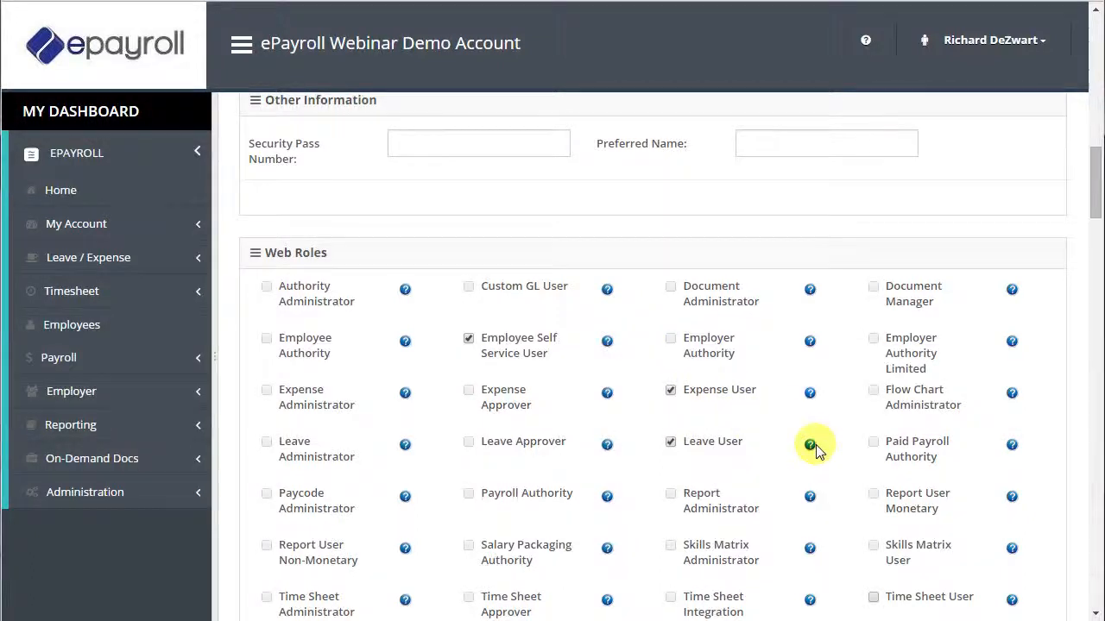
{"action": "mouse_move", "coordinate": [812, 446]}
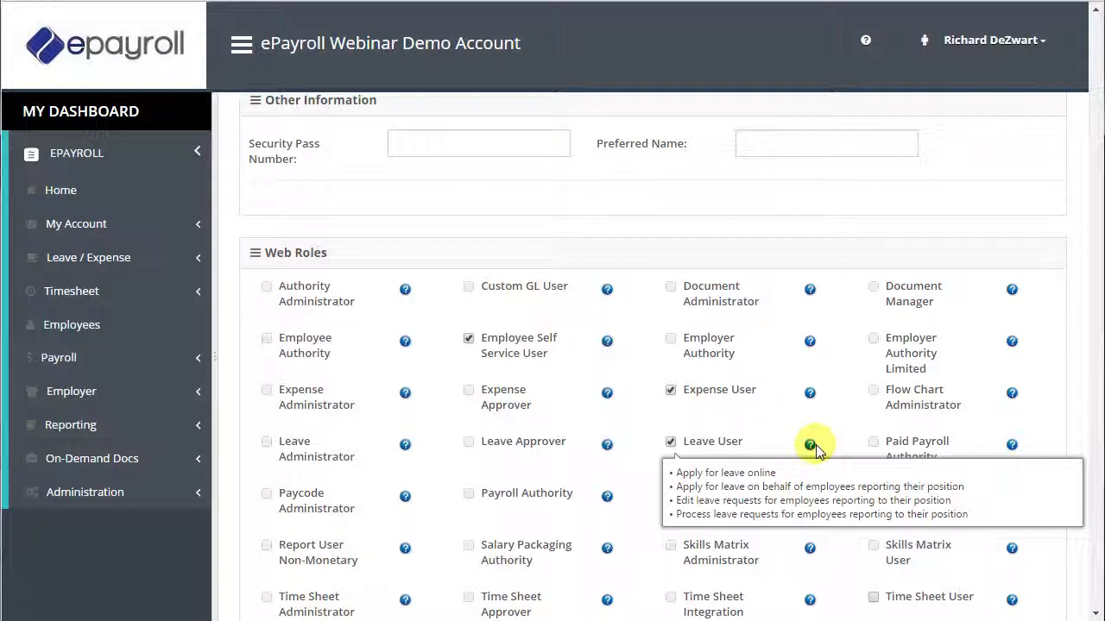
{"action": "mouse_move", "coordinate": [812, 398]}
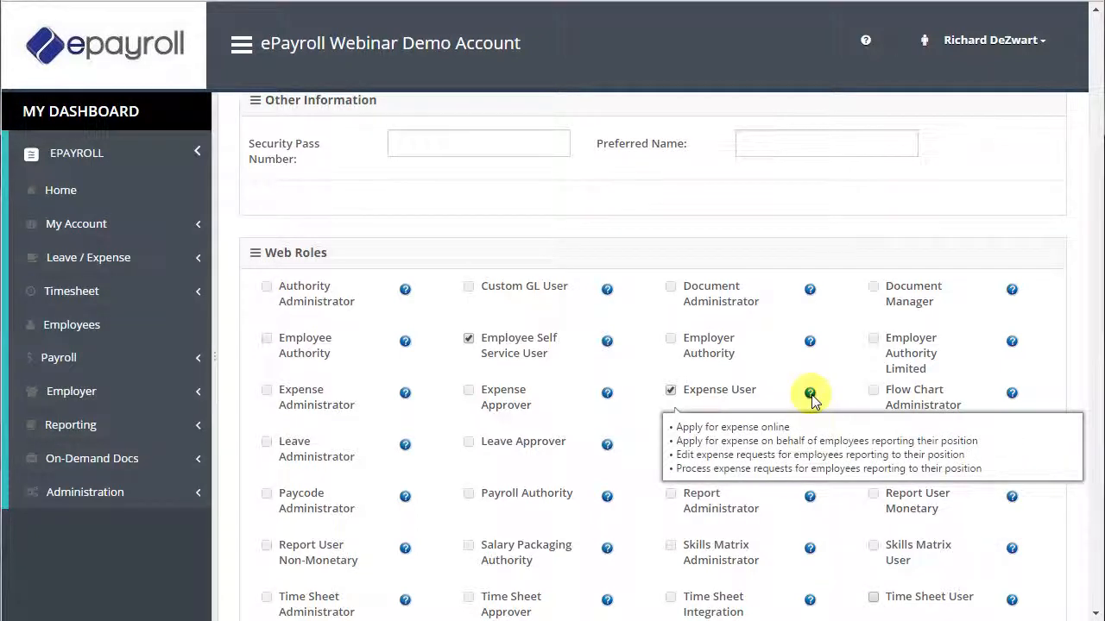
View the available payment groups and their side-by-side comparison, and close the comparison window.
{"action": "scroll", "coordinate": [633, 523], "scroll_direction": "down", "scroll_amount": 2}
{"action": "scroll", "coordinate": [632, 522], "scroll_direction": "down", "scroll_amount": 3}
{"action": "left_click", "coordinate": [492, 351]}
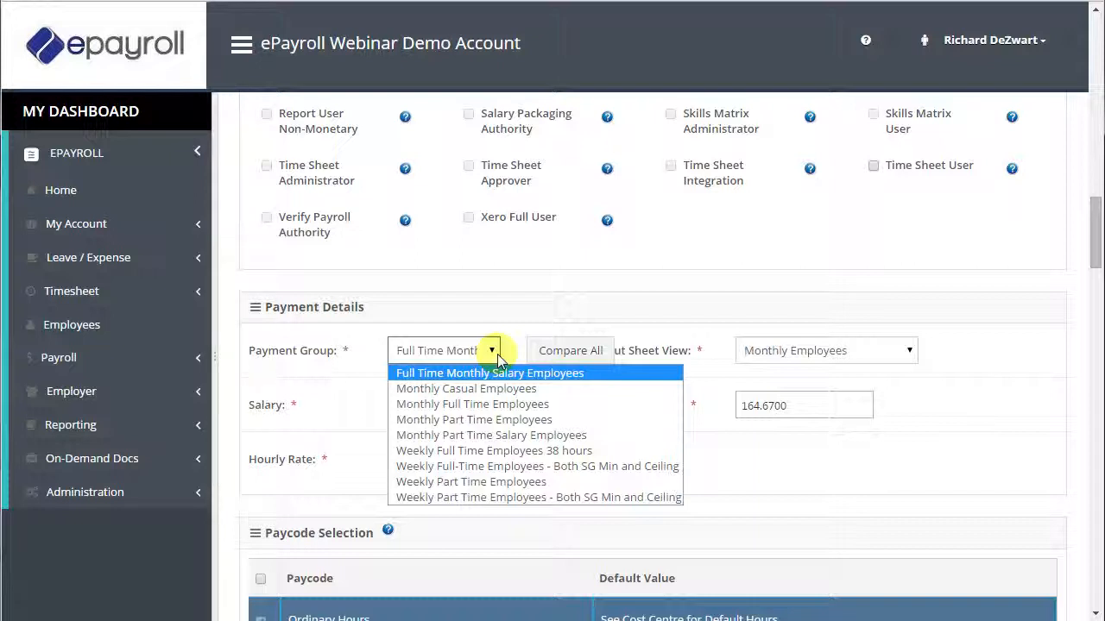
{"action": "left_click", "coordinate": [547, 352]}
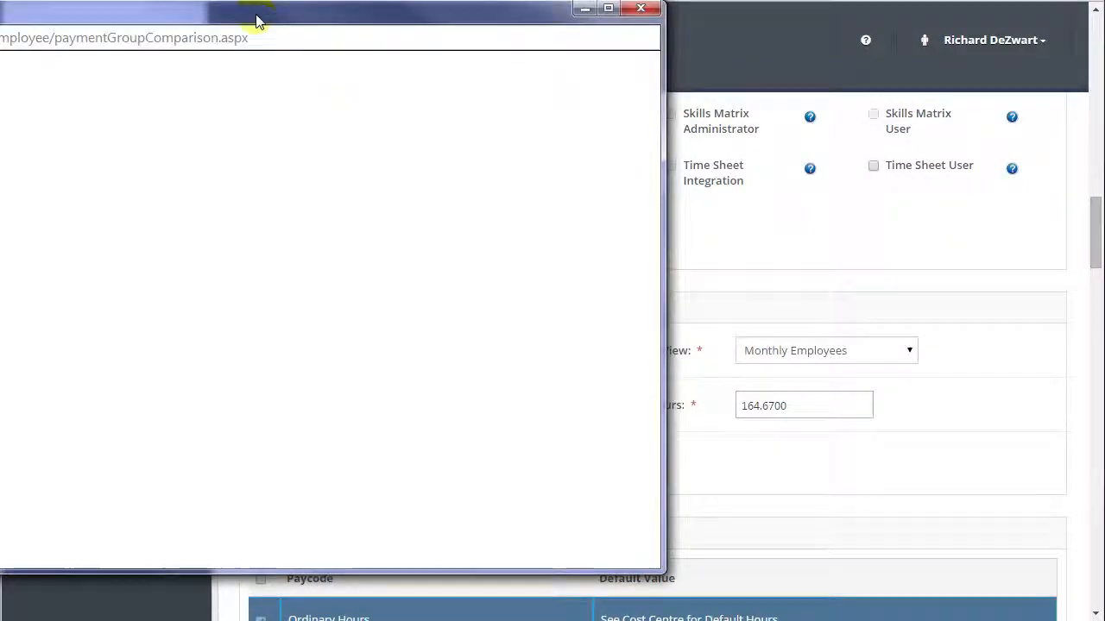
{"action": "left_click_drag", "start_coordinate": [188, 9], "coordinate": [500, 36]}
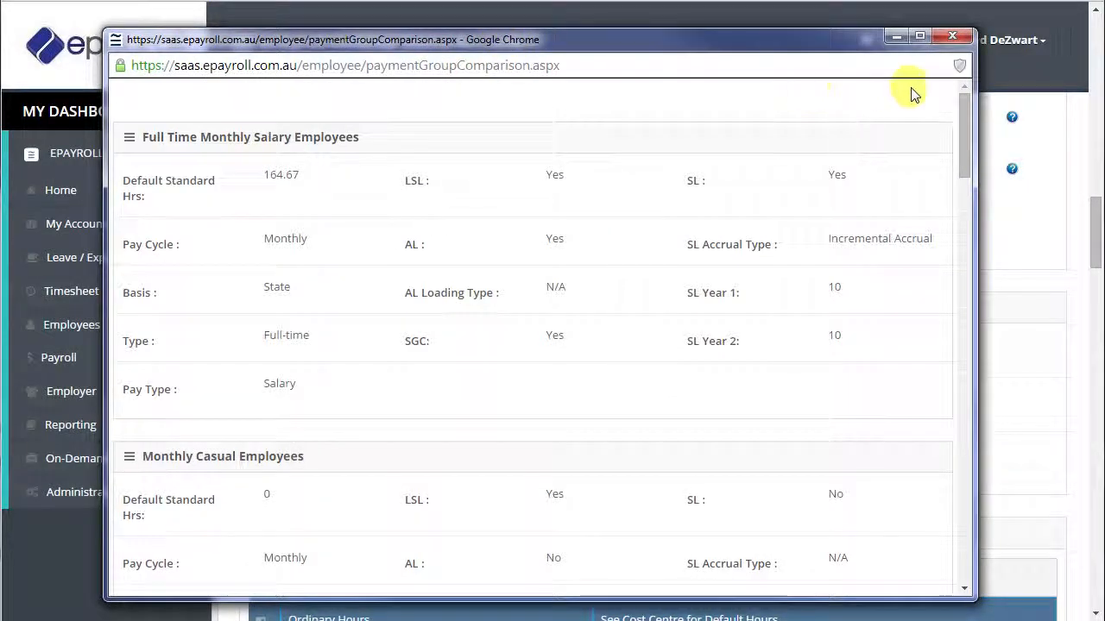
{"action": "left_click", "coordinate": [952, 36]}
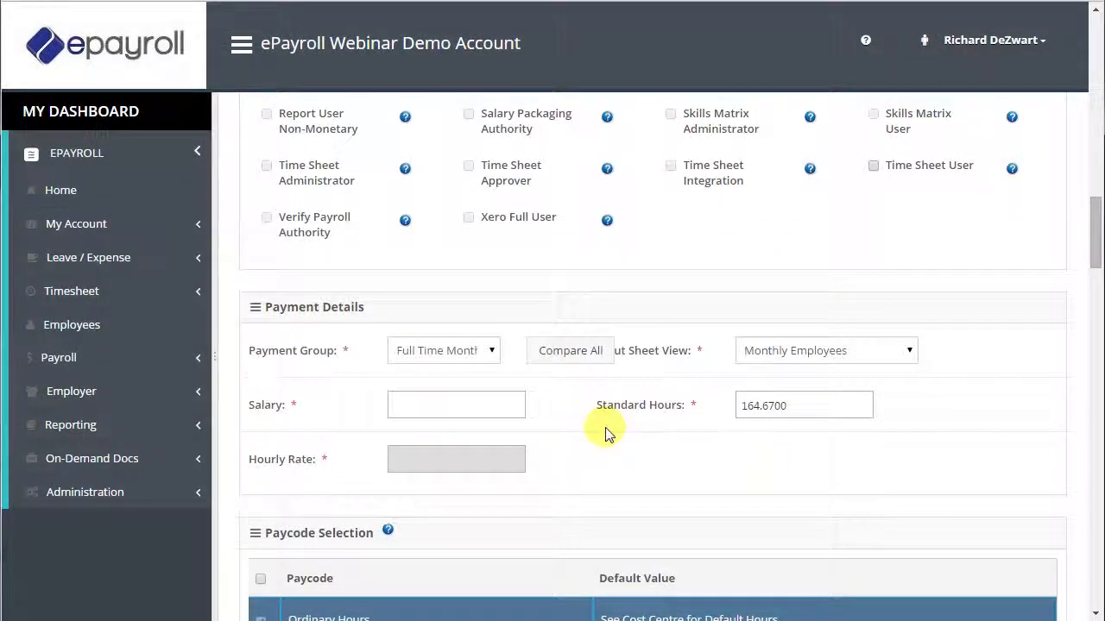
{"action": "left_click", "coordinate": [445, 410]}
Include the Annual Leave, Personal Leave and Carer's Leave paycodes for the employee.
{"action": "scroll", "coordinate": [454, 490], "scroll_direction": "down", "scroll_amount": 1}
{"action": "scroll", "coordinate": [455, 488], "scroll_direction": "down", "scroll_amount": 3}
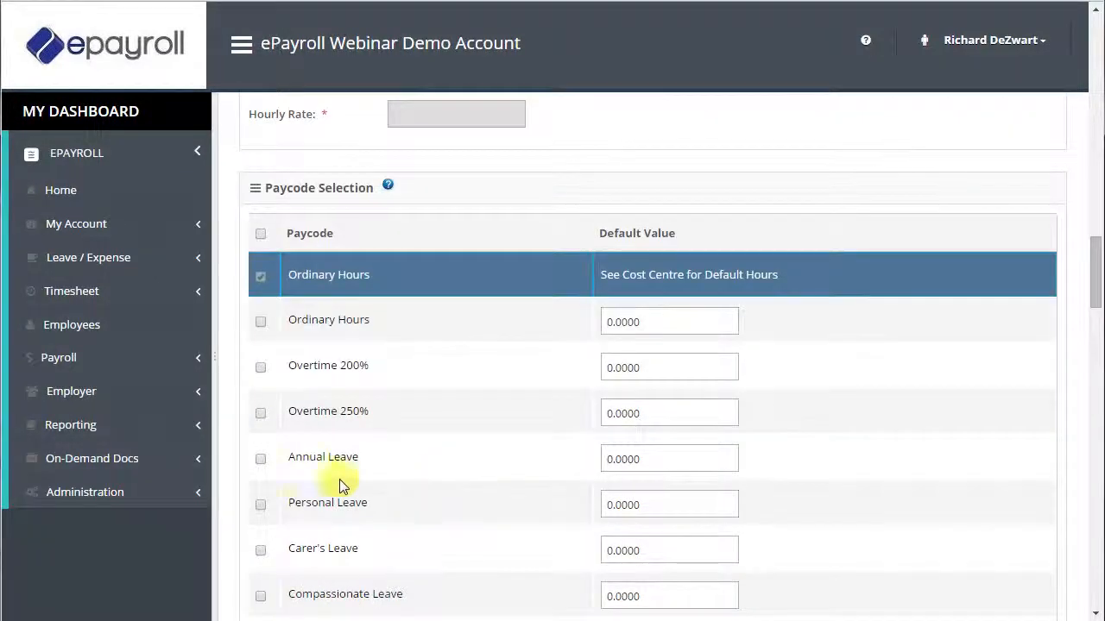
{"action": "left_click", "coordinate": [261, 460]}
{"action": "left_click", "coordinate": [260, 504]}
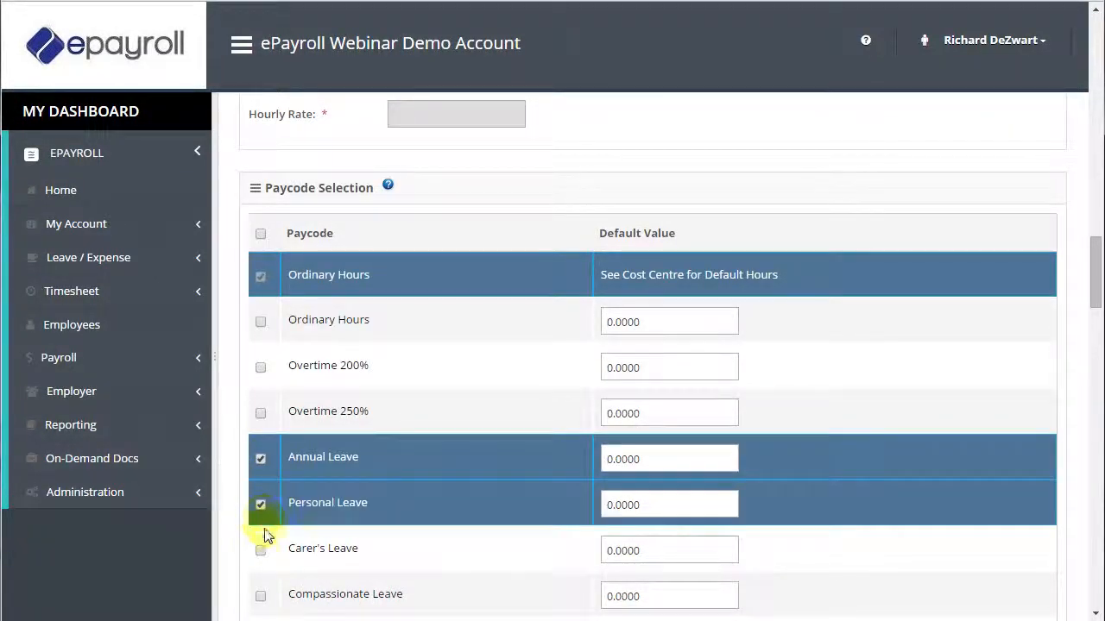
{"action": "left_click", "coordinate": [260, 550]}
Include the Car Allowance paycode with a default value of 170.00.
{"action": "scroll", "coordinate": [261, 552], "scroll_direction": "down", "scroll_amount": 4}
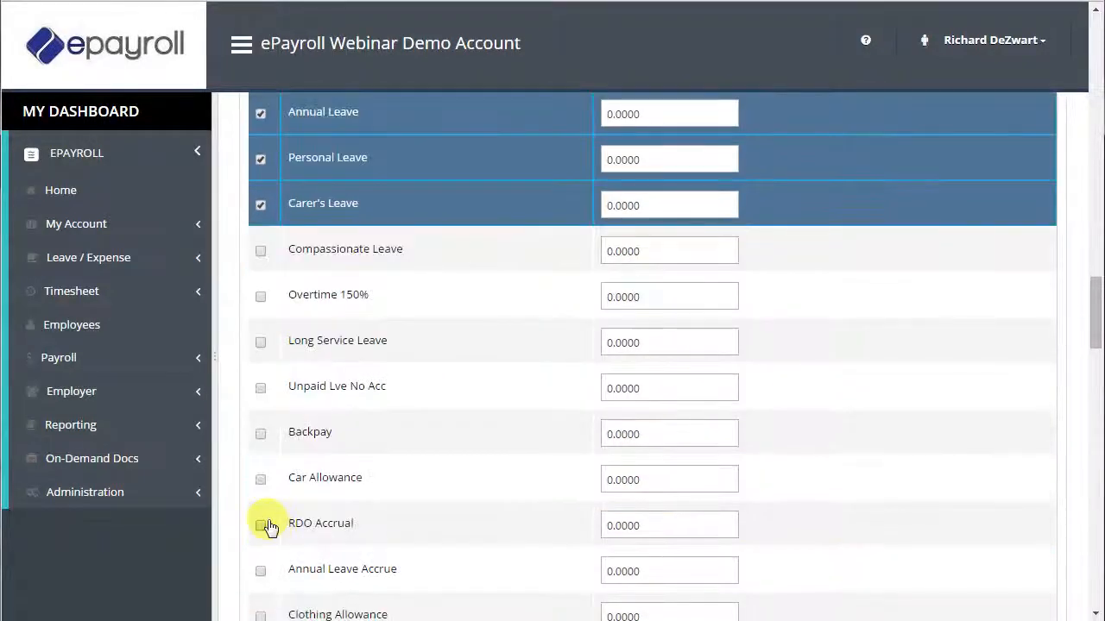
{"action": "left_click", "coordinate": [260, 480]}
{"action": "left_click", "coordinate": [609, 477]}
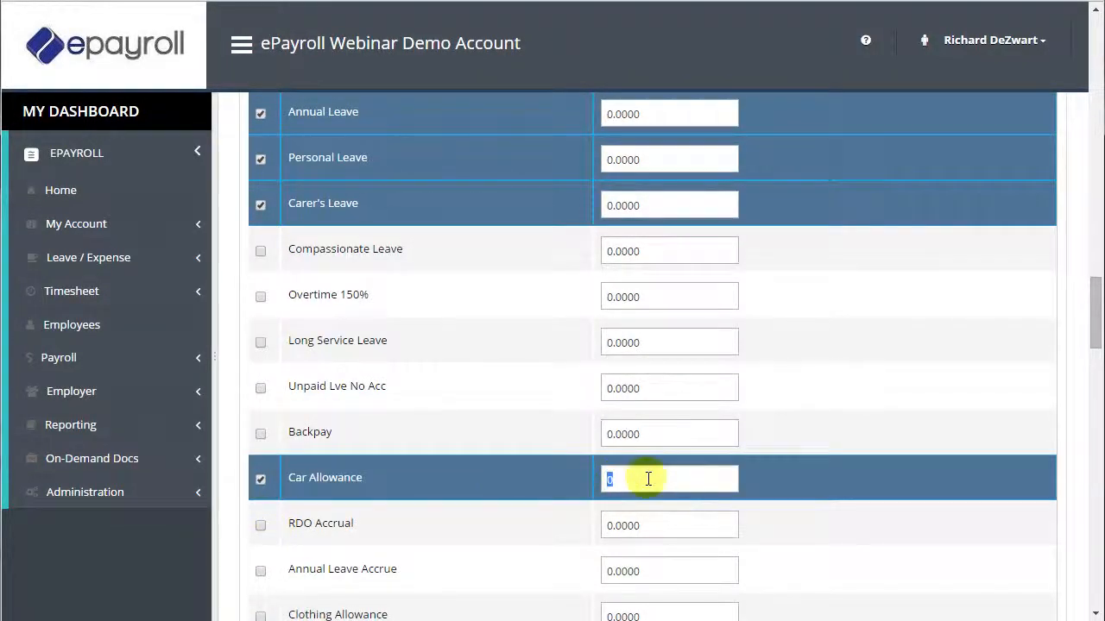
{"action": "type", "text": "170.00"}
{"action": "left_click", "coordinate": [796, 480]}
Set the primary super fund to No Super Fund Allocated and enter the member number.
{"action": "scroll", "coordinate": [796, 485], "scroll_direction": "down", "scroll_amount": 6}
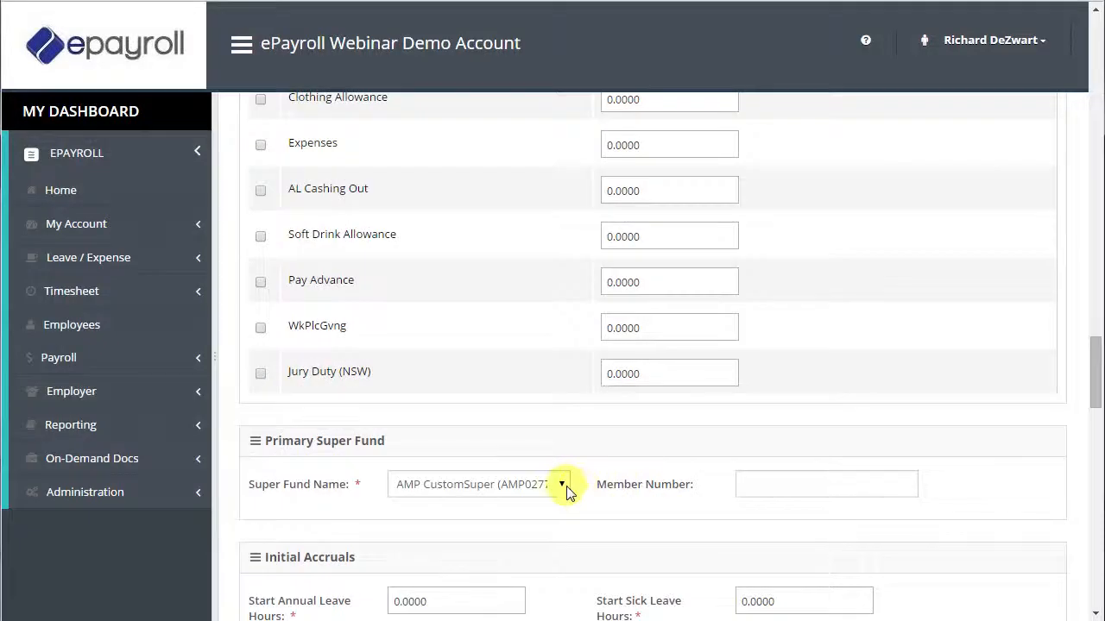
{"action": "left_click", "coordinate": [562, 484]}
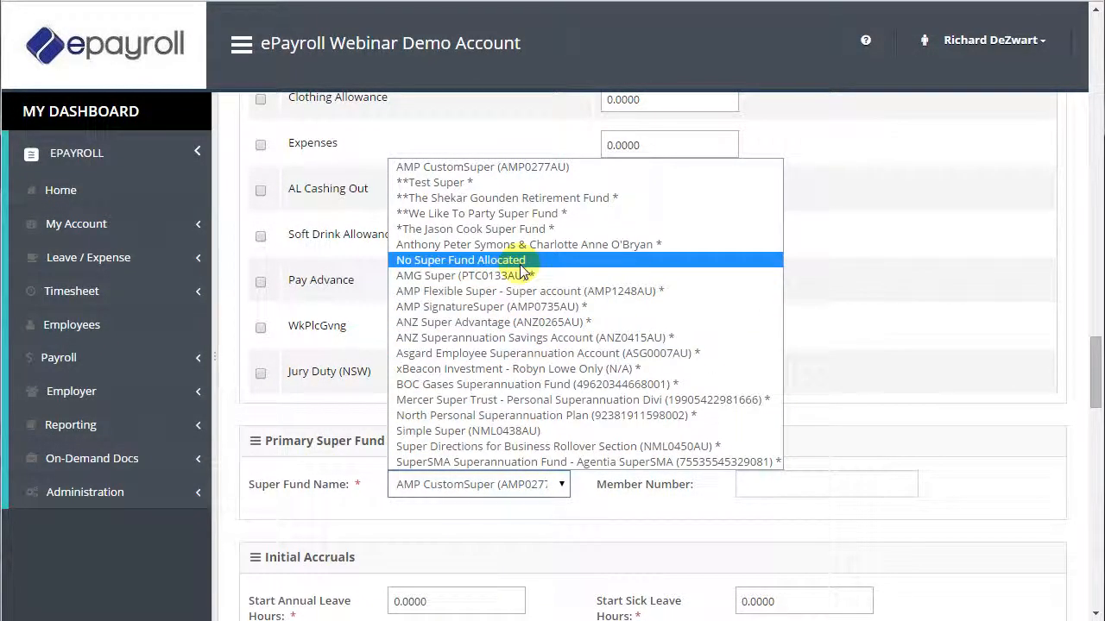
{"action": "left_click", "coordinate": [471, 262]}
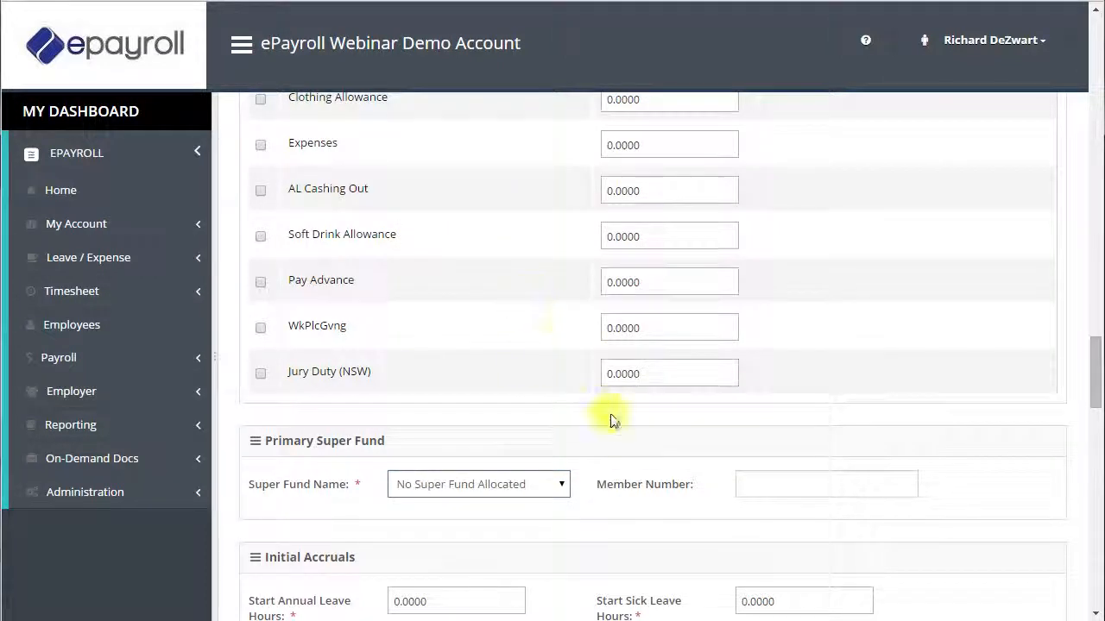
{"action": "left_click", "coordinate": [774, 476]}
{"action": "type", "text": "1234"}
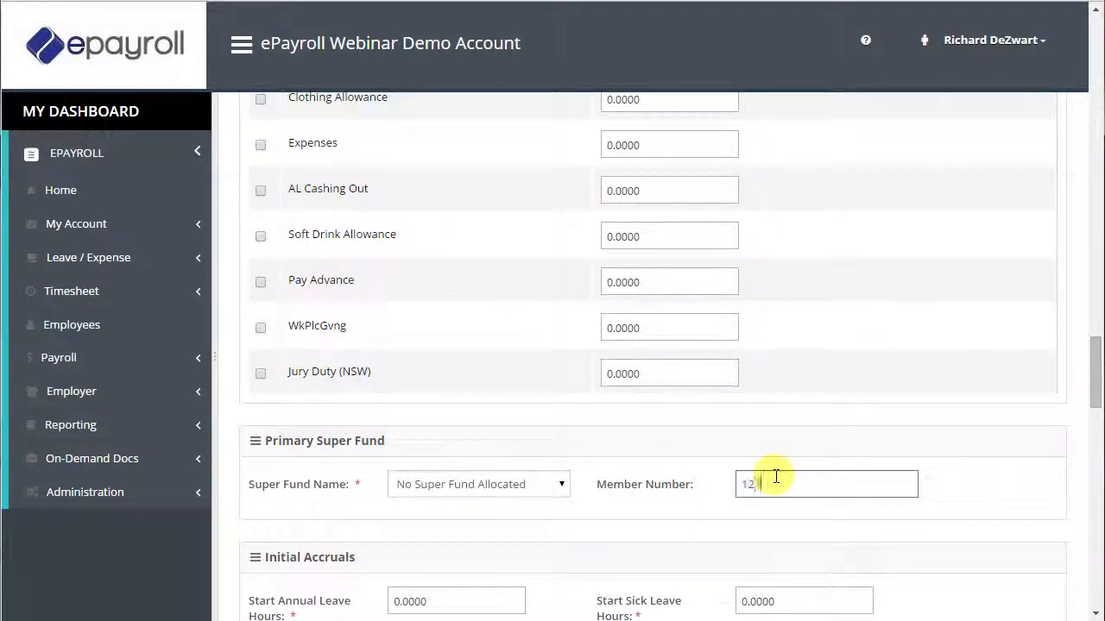
{"action": "left_click", "coordinate": [672, 492]}
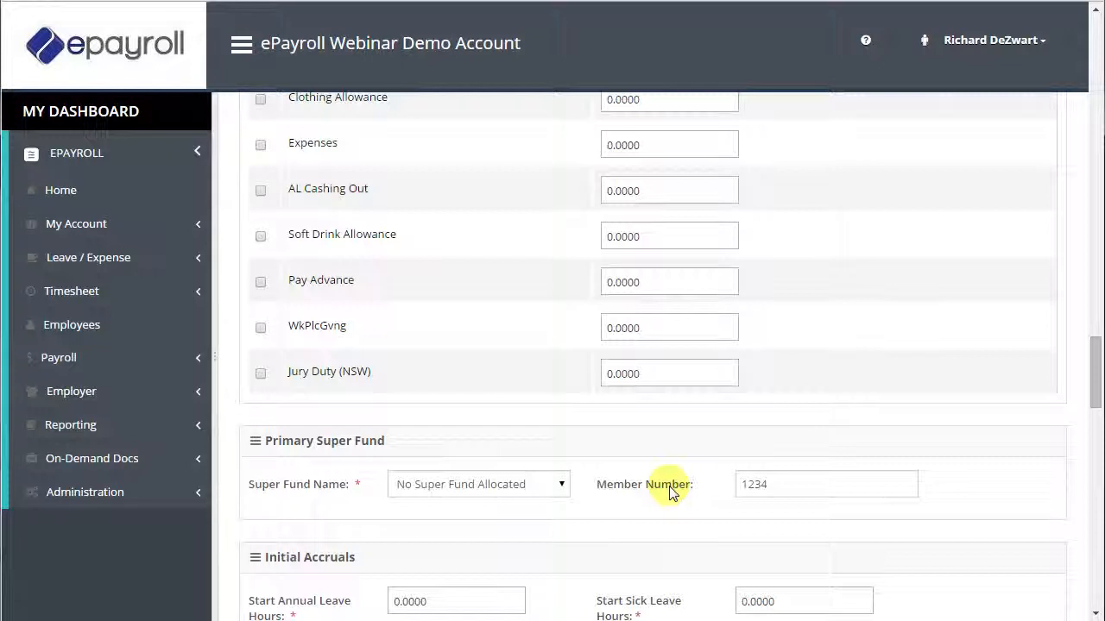
Review the taxation details, PAYG variation, tax rebates, payment methods and cost centre sections of the form.
{"action": "scroll", "coordinate": [669, 492], "scroll_direction": "down", "scroll_amount": 5}
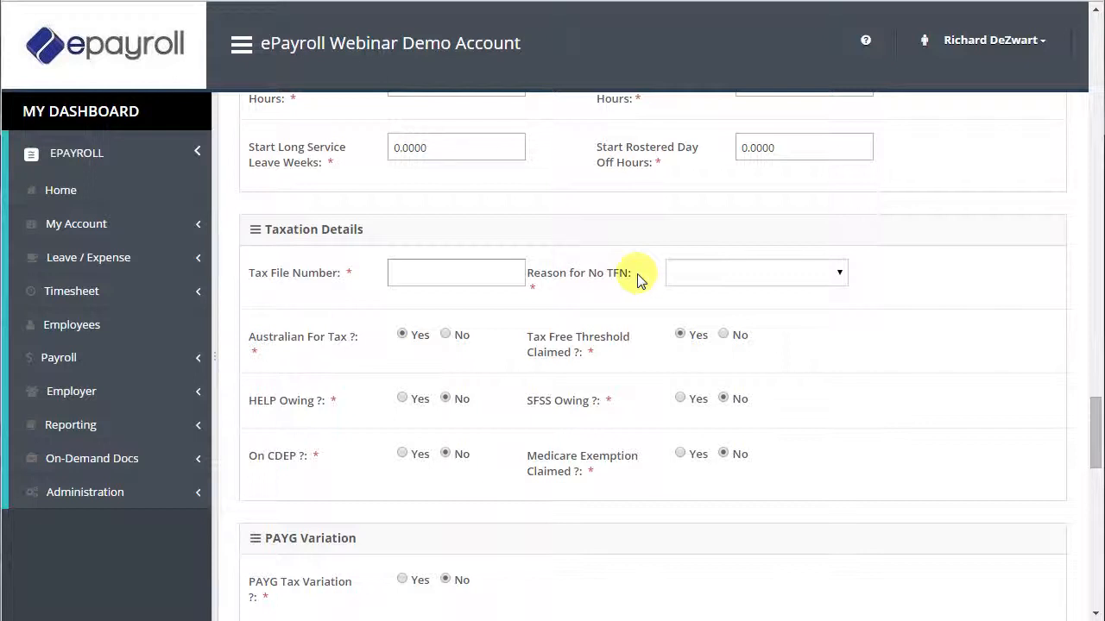
{"action": "scroll", "coordinate": [638, 278], "scroll_direction": "down", "scroll_amount": 3}
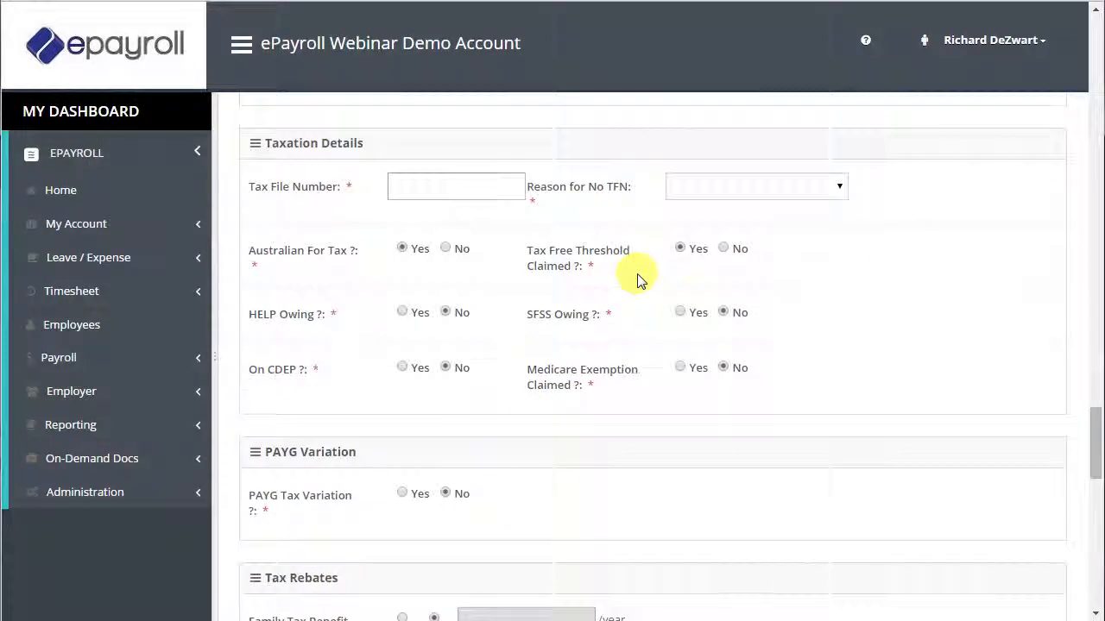
{"action": "scroll", "coordinate": [639, 278], "scroll_direction": "down", "scroll_amount": 7}
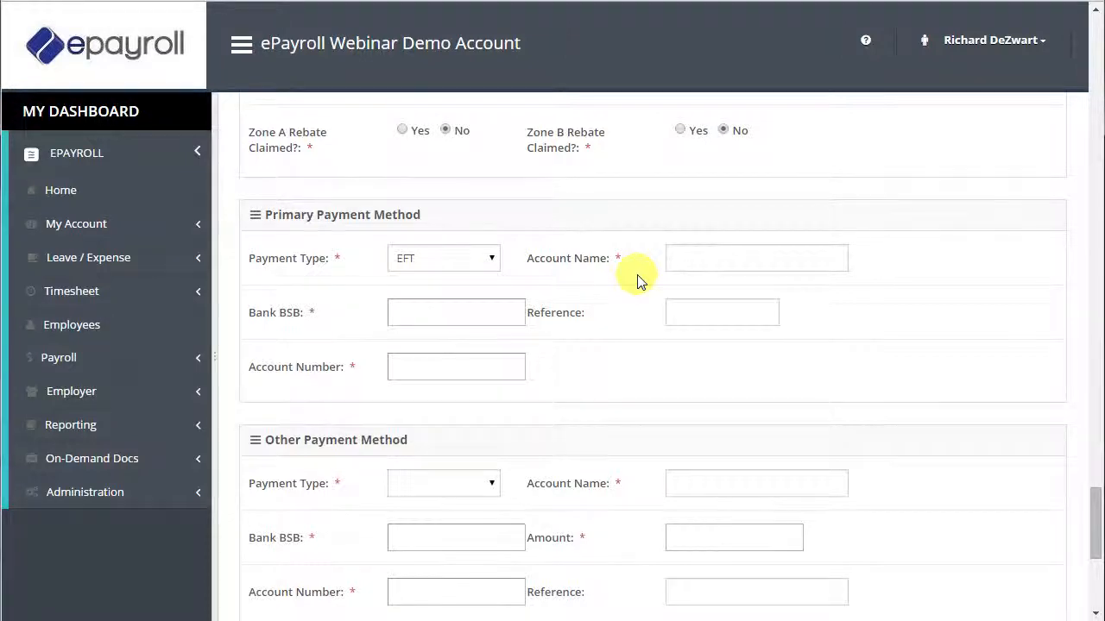
{"action": "scroll", "coordinate": [639, 278], "scroll_direction": "down", "scroll_amount": 2}
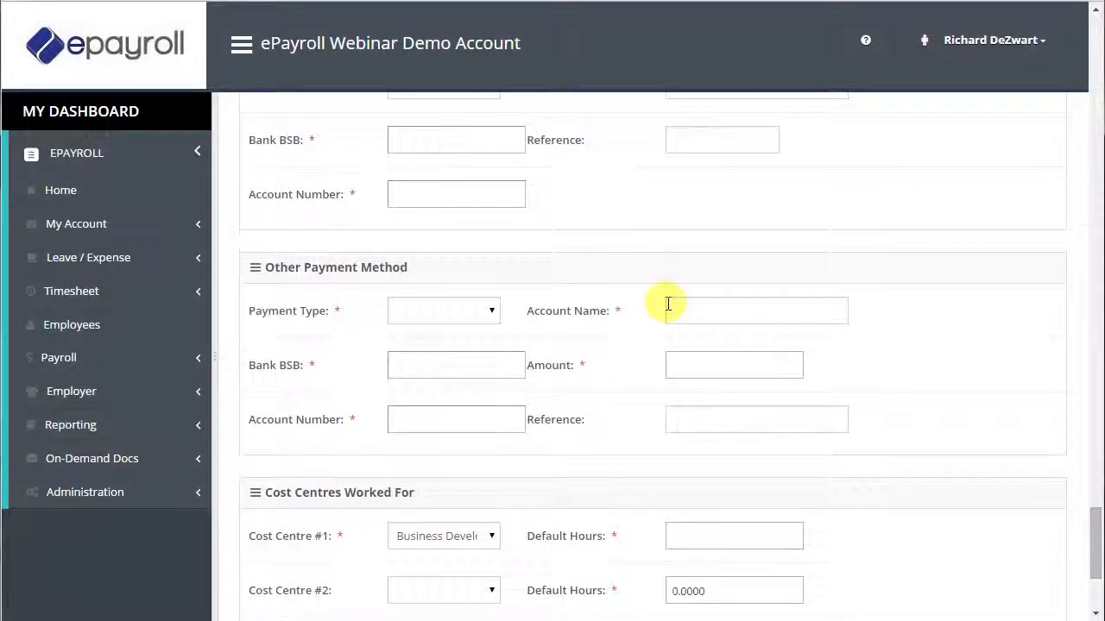
{"action": "left_click", "coordinate": [685, 363]}
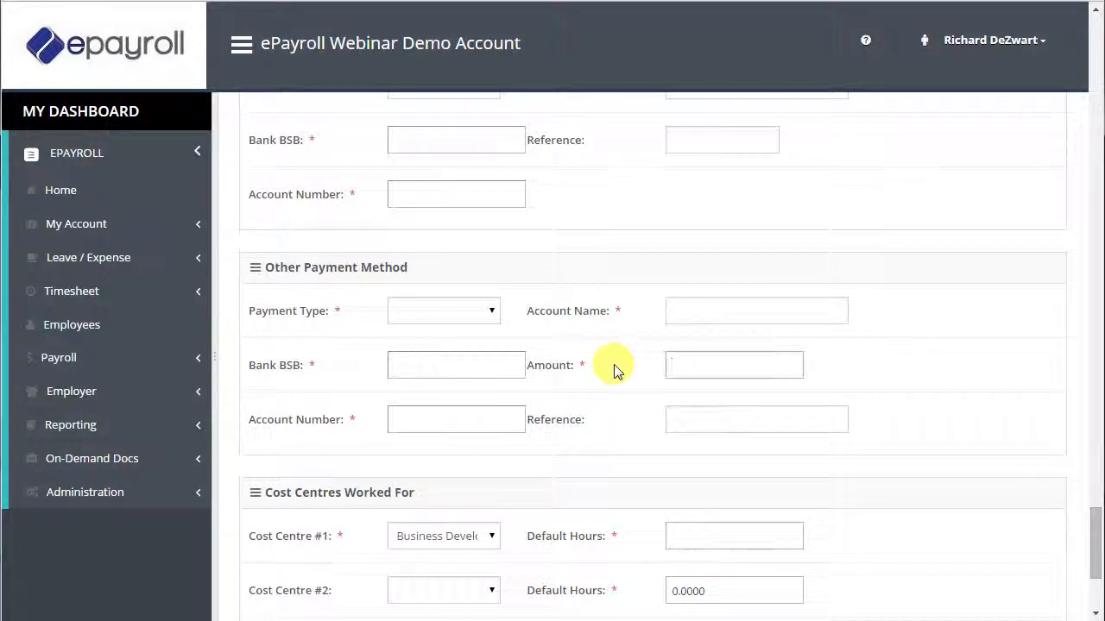
{"action": "scroll", "coordinate": [614, 369], "scroll_direction": "down", "scroll_amount": 1}
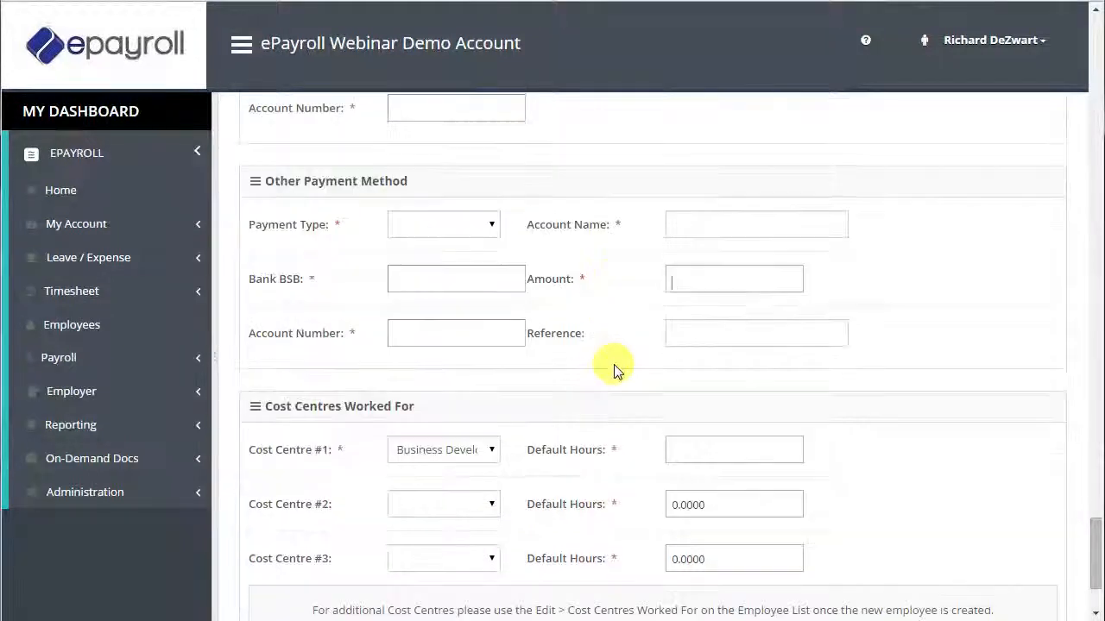
Set the employee's Cost Centre #2 to Cafe de Richard and Cost Centre #3 to Exploration.
{"action": "scroll", "coordinate": [614, 368], "scroll_direction": "down", "scroll_amount": 1}
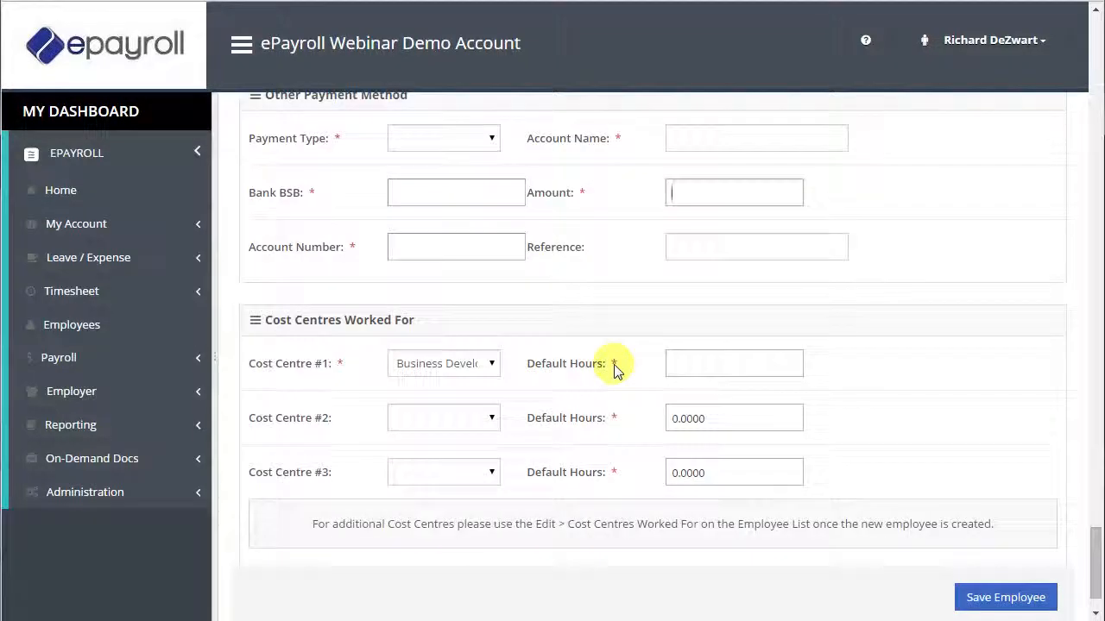
{"action": "left_click", "coordinate": [471, 423]}
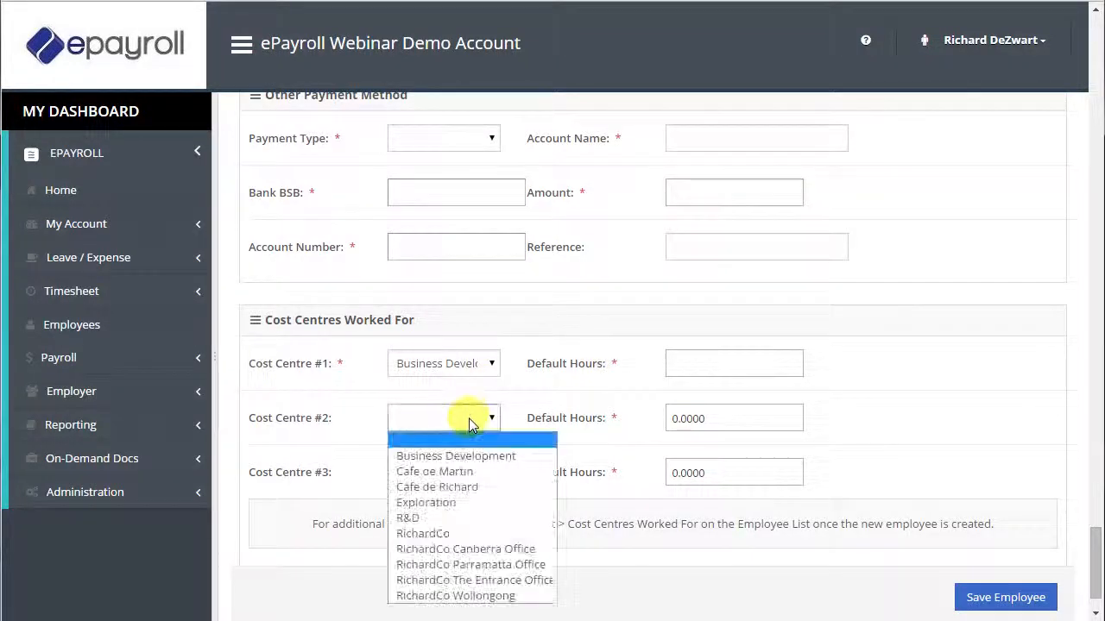
{"action": "left_click", "coordinate": [436, 486]}
{"action": "left_click", "coordinate": [486, 472]}
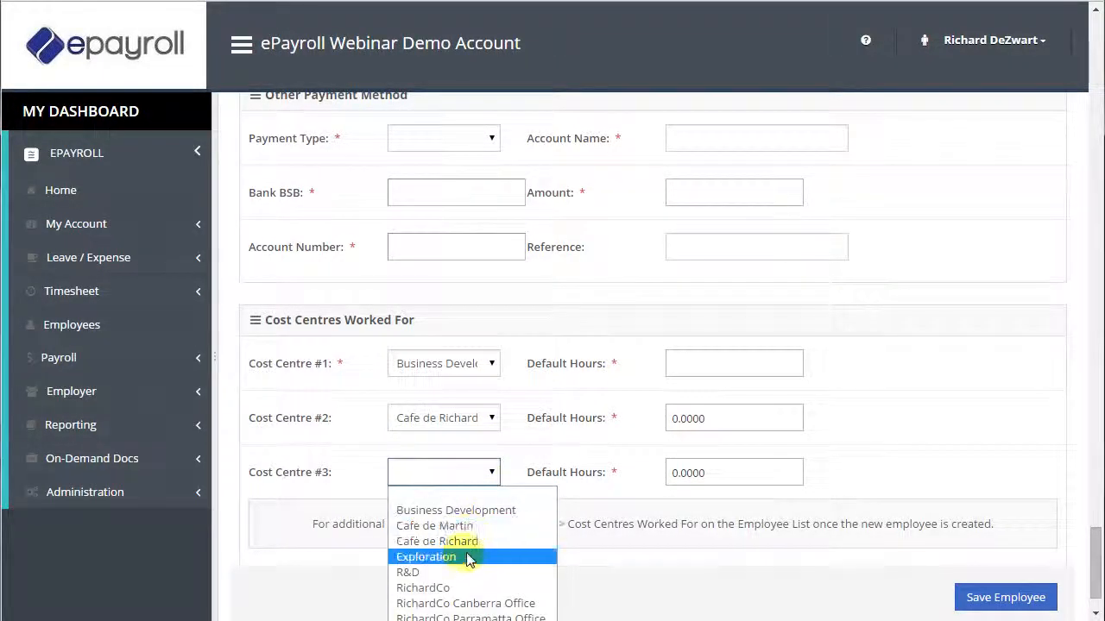
{"action": "left_click", "coordinate": [464, 558]}
Set the default hours for Cost Centre #1, Business Development, to 176.66.
{"action": "left_click", "coordinate": [708, 362]}
{"action": "type", "text": "0.00"}
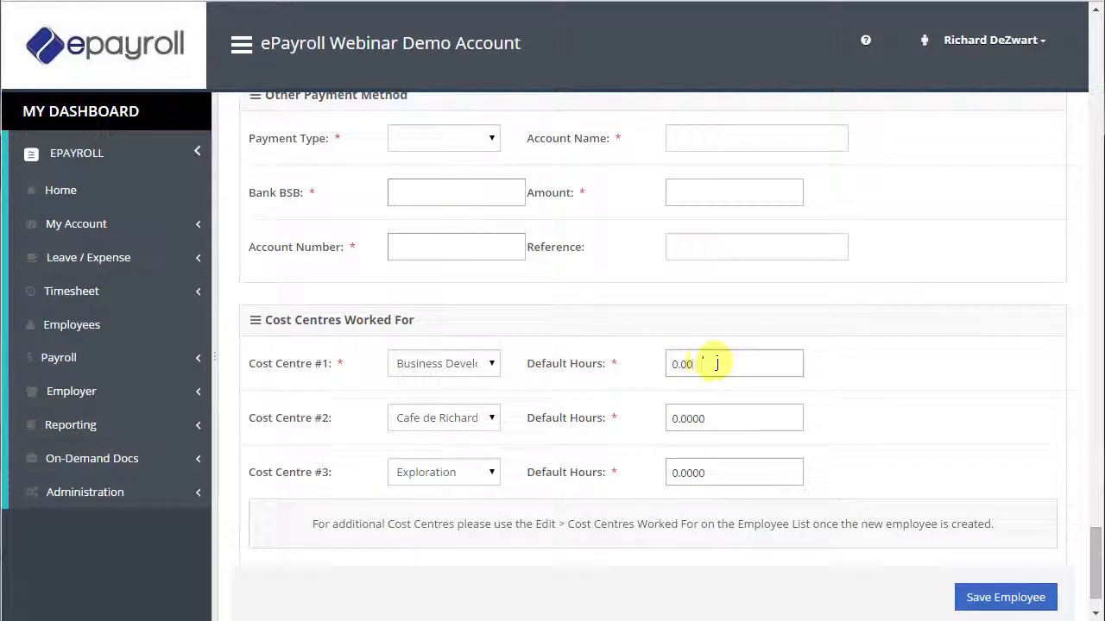
{"action": "left_click_drag", "start_coordinate": [709, 362], "coordinate": [539, 367]}
{"action": "type", "text": "17"}
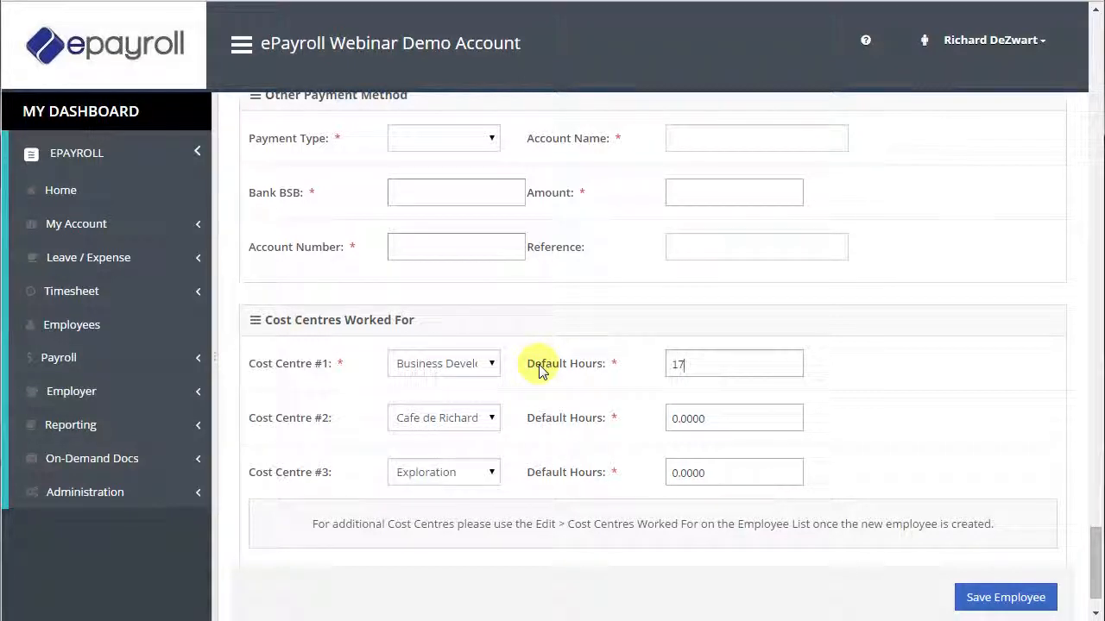
{"action": "type", "text": "6.66"}
{"action": "left_click", "coordinate": [552, 390]}
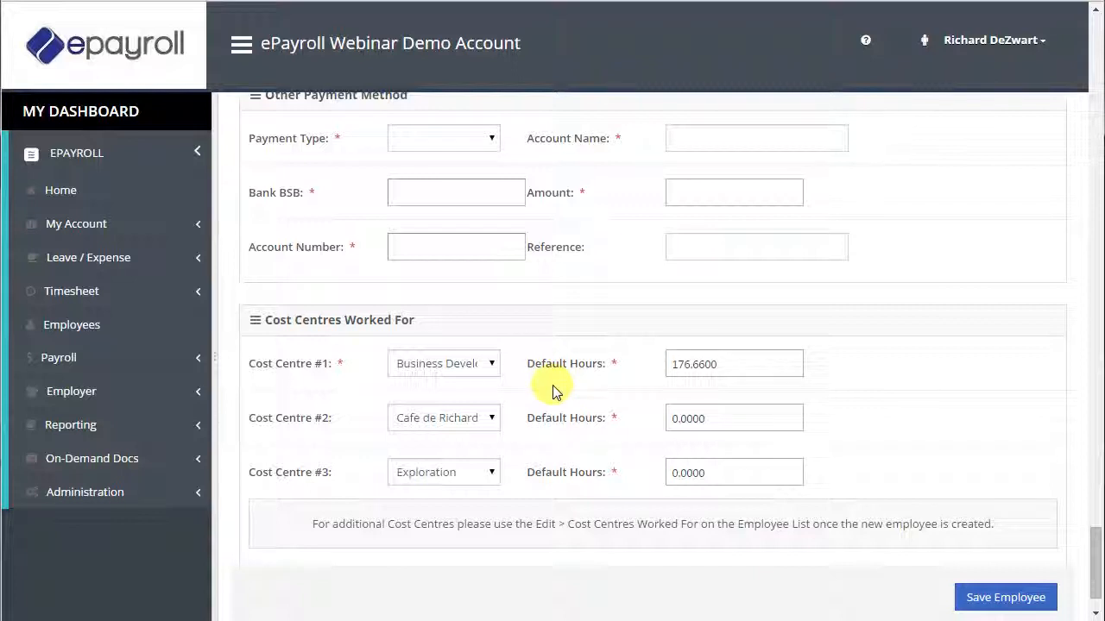